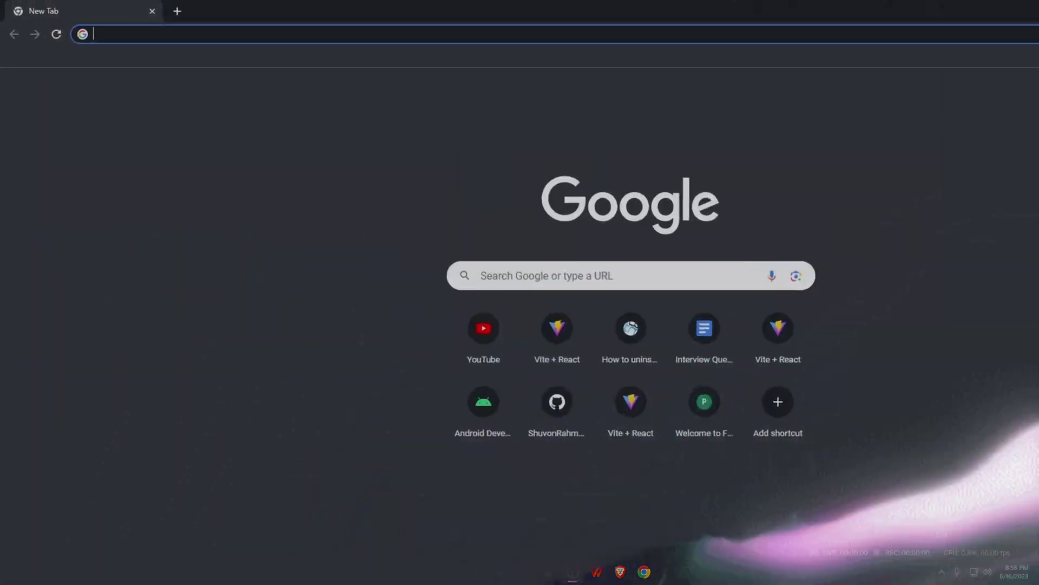
Download the OBS Studio 29.1.3 Windows installer from obsproject.com and locate it in Downloads\Programs
text(obsproject)
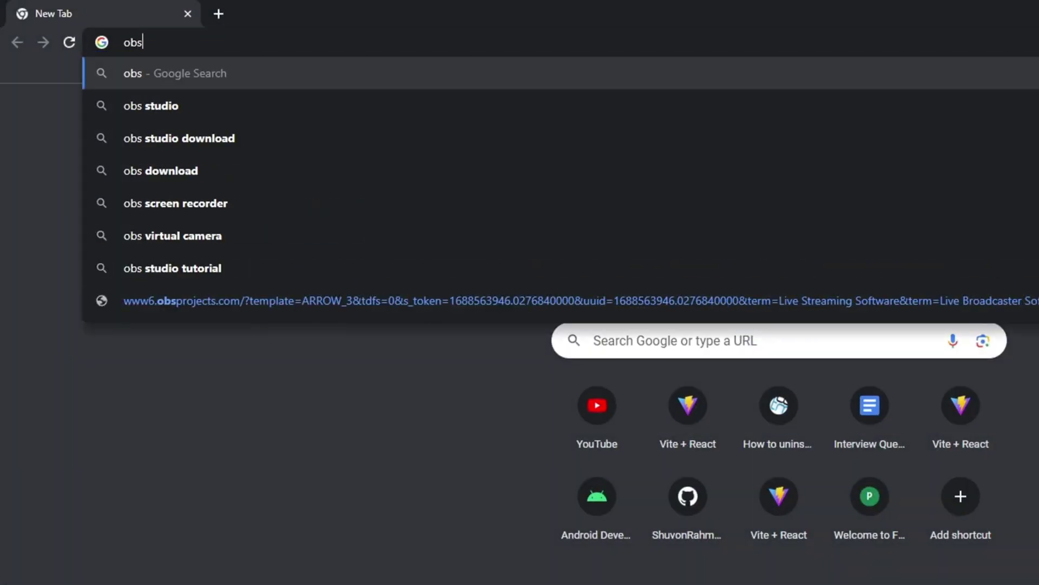
text(.com/)
key(Return)
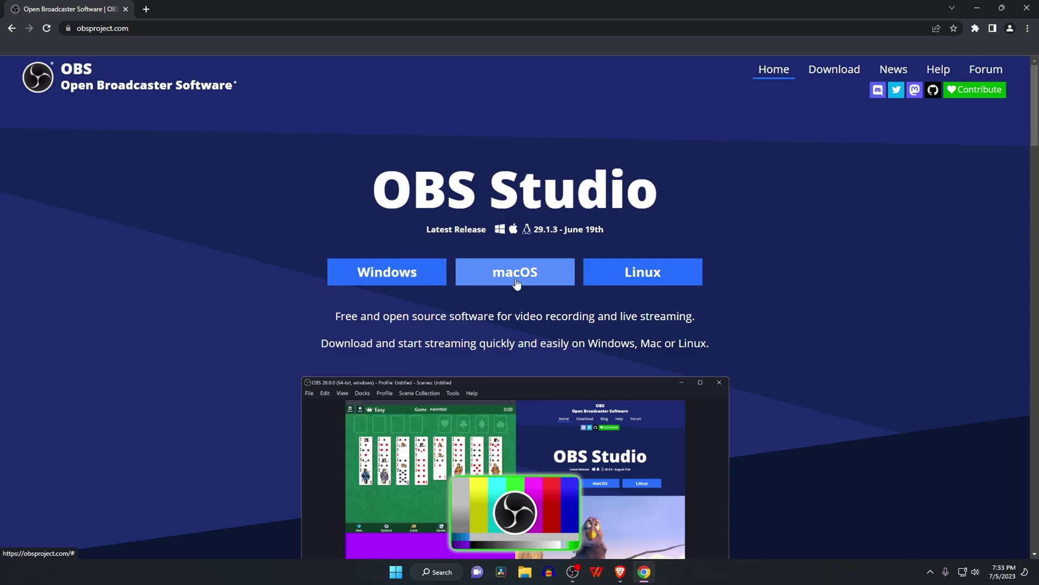
click(406, 278)
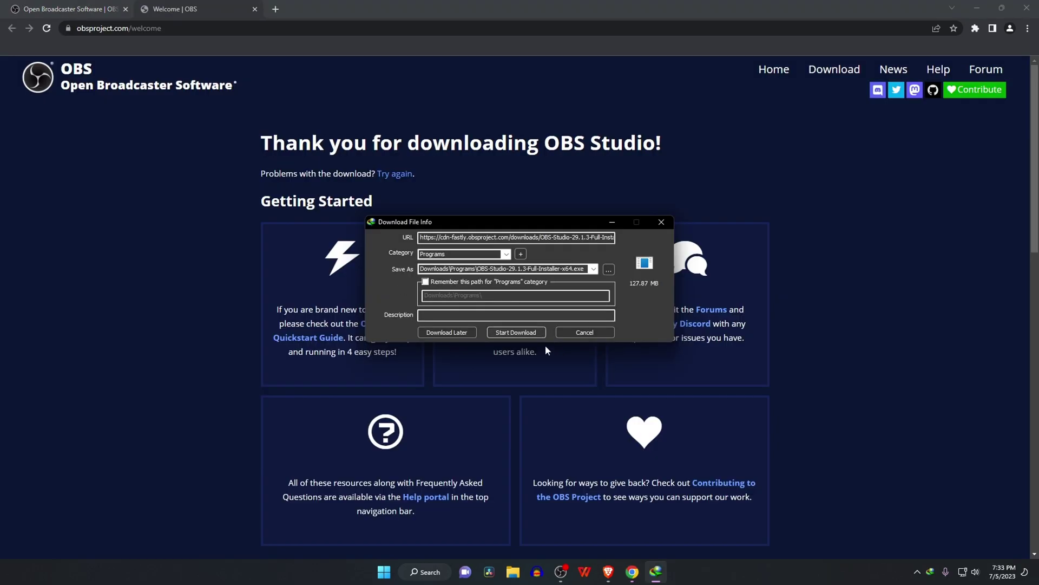
click(515, 332)
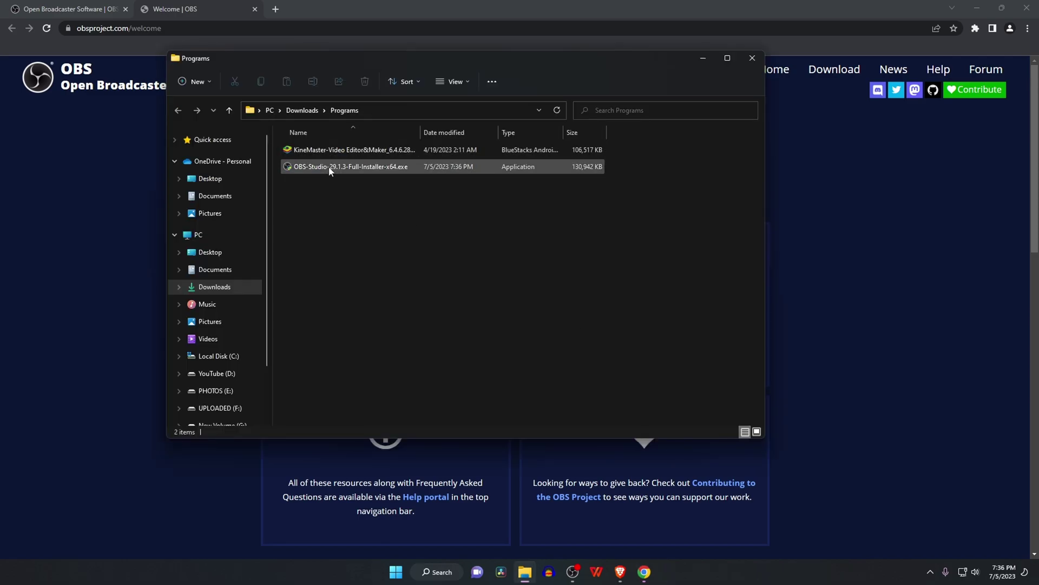
right_click(331, 170)
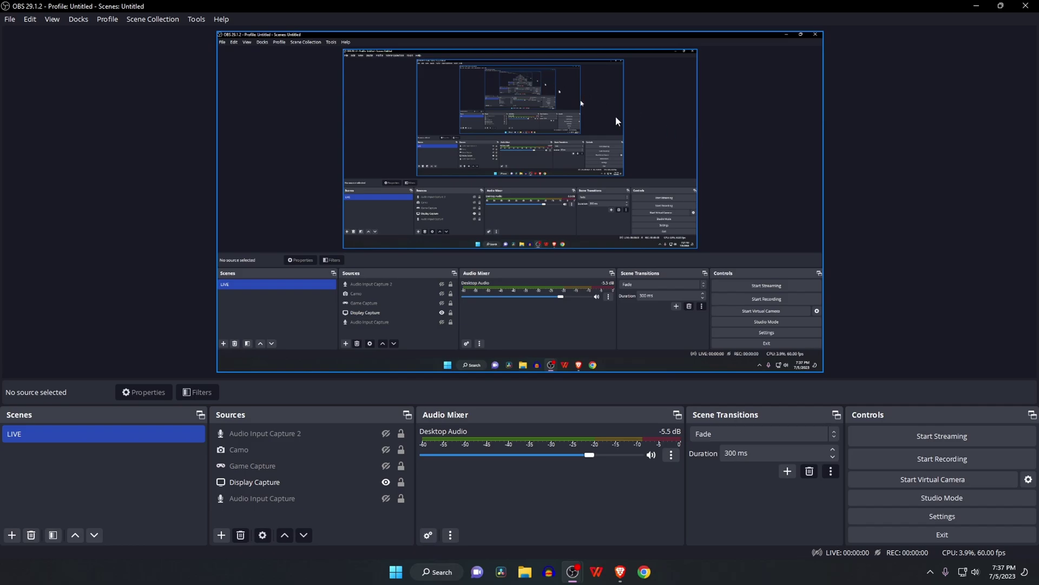
Check the Help menu for OBS updates; version 29.1.3 is available over the running 29.1.2
click(222, 23)
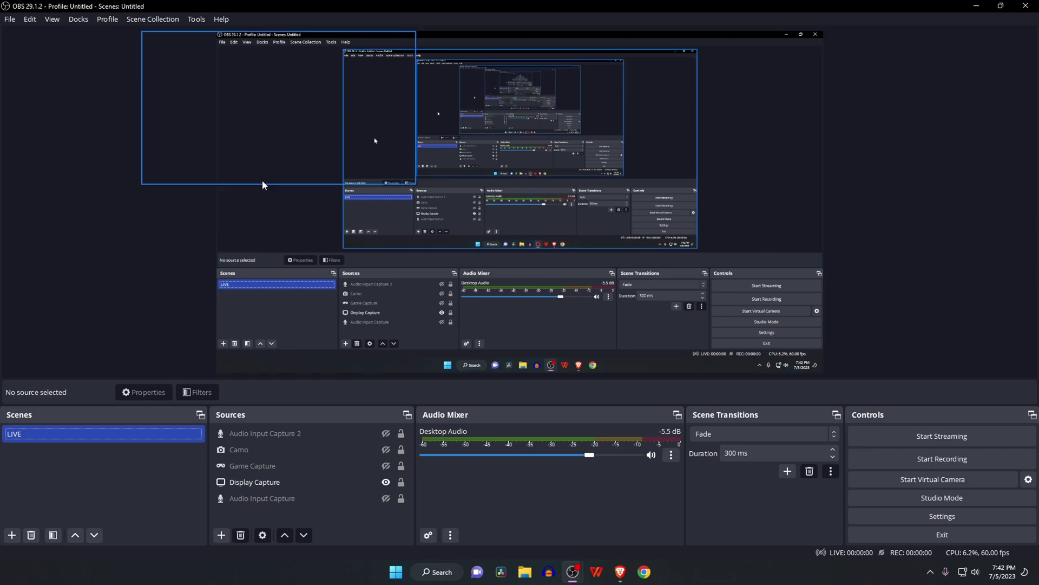
In Advanced settings, apply P010 color format, Rec. 2100 (PQ) color space and Full color range
click(10, 19)
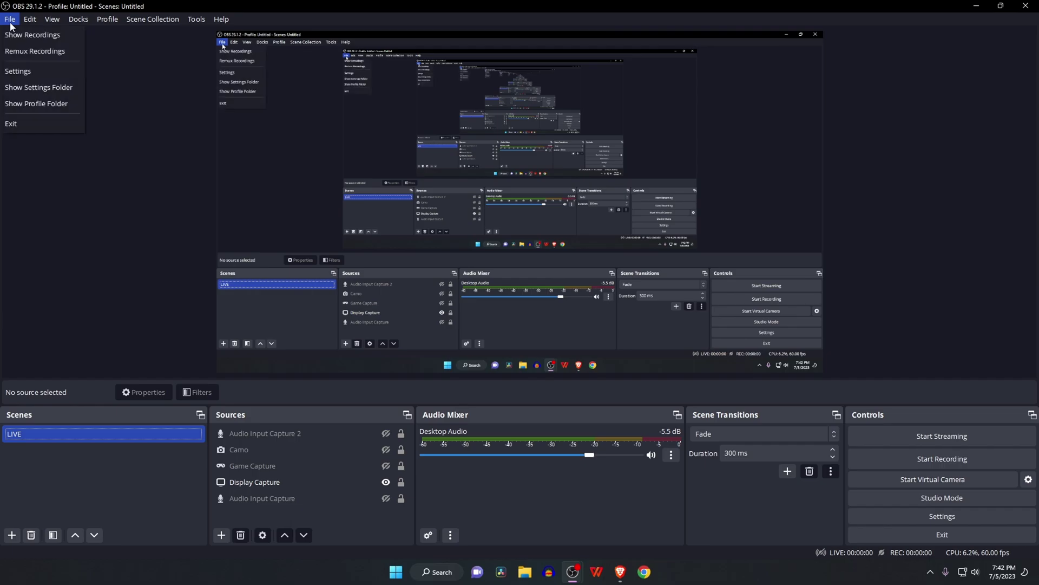
click(16, 70)
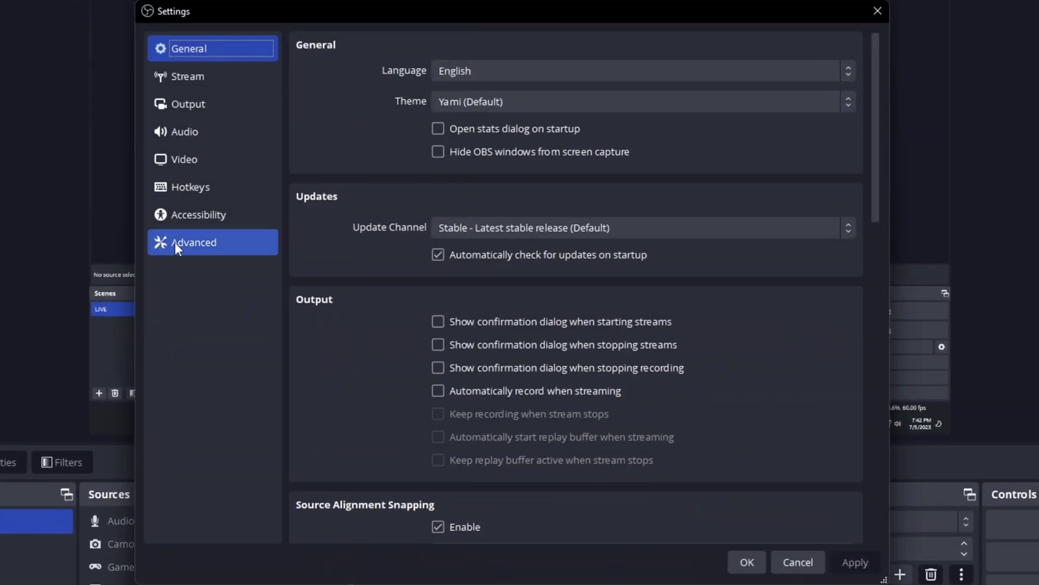
click(215, 248)
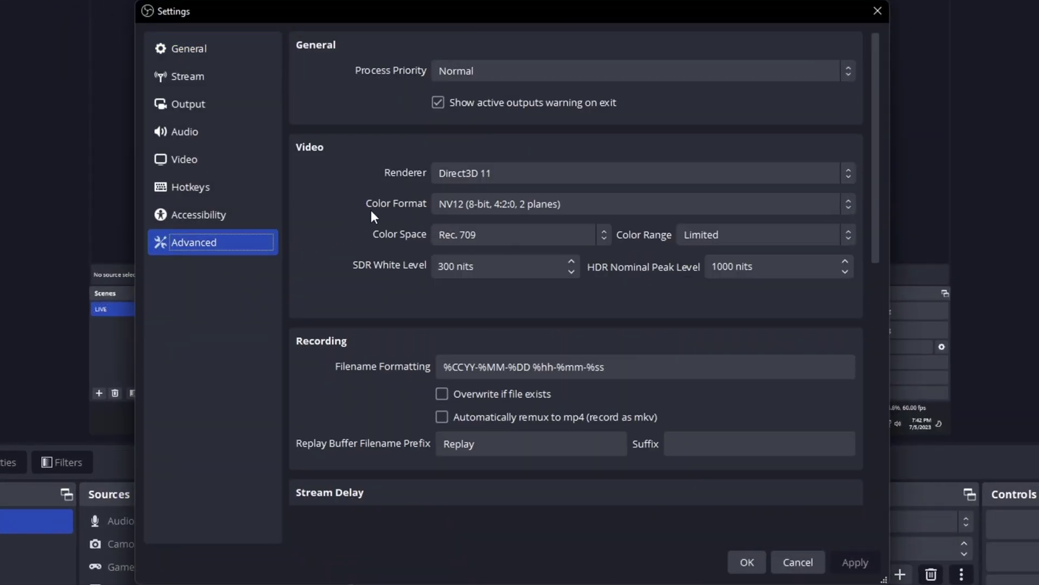
click(514, 206)
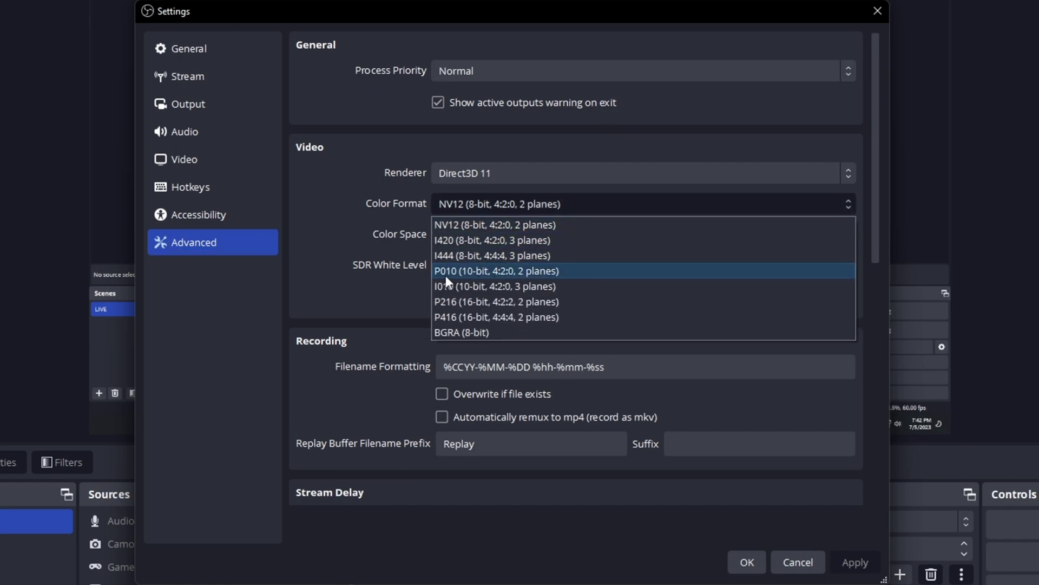
click(532, 271)
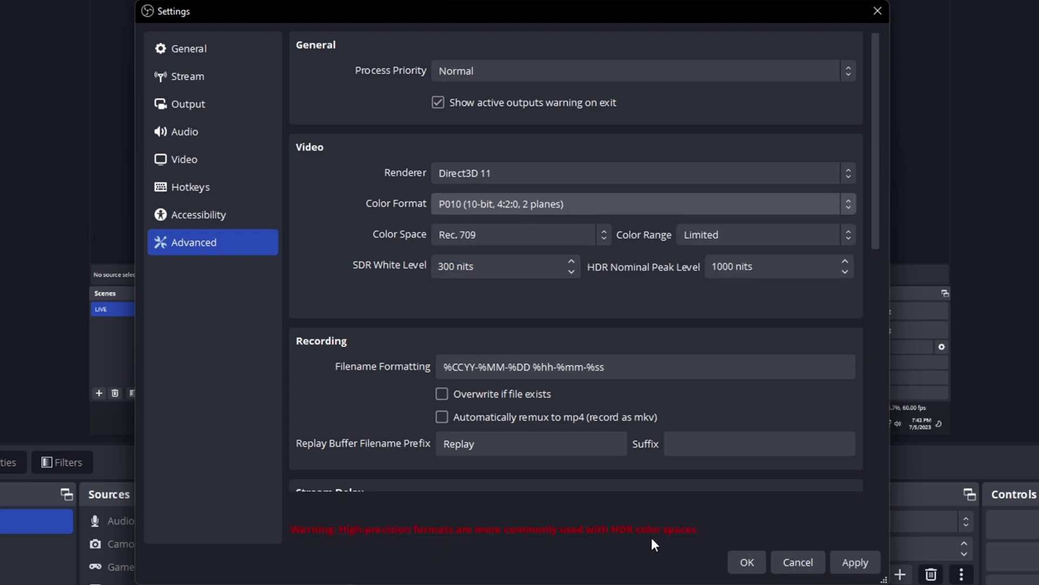
click(487, 238)
click(492, 299)
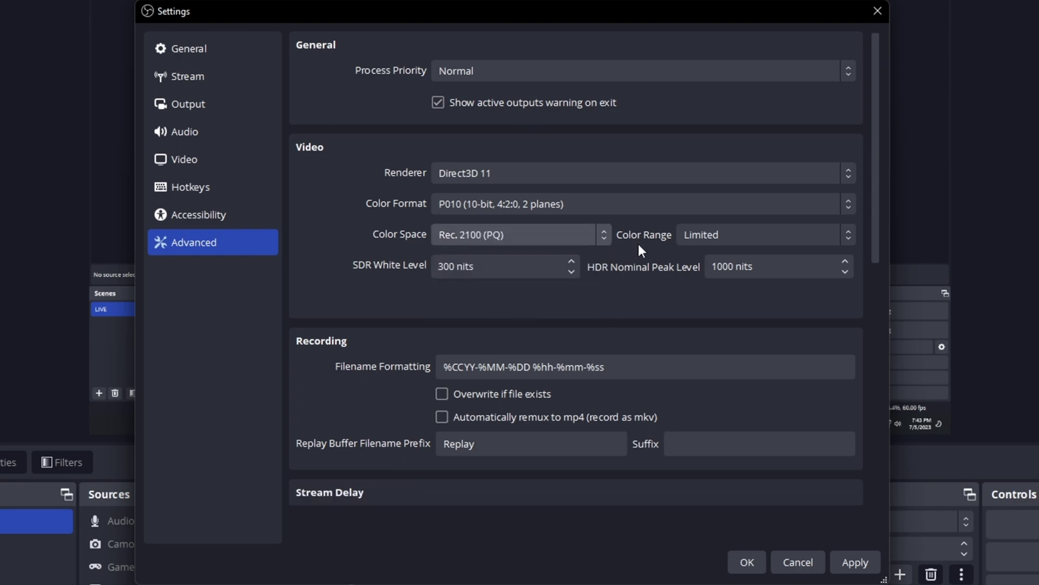
click(698, 238)
click(717, 275)
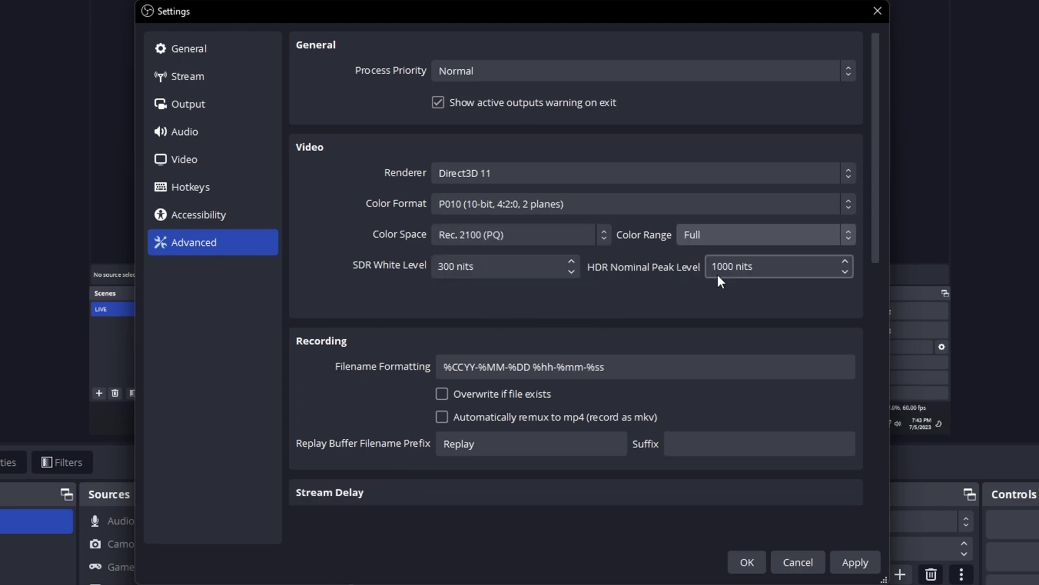
click(852, 564)
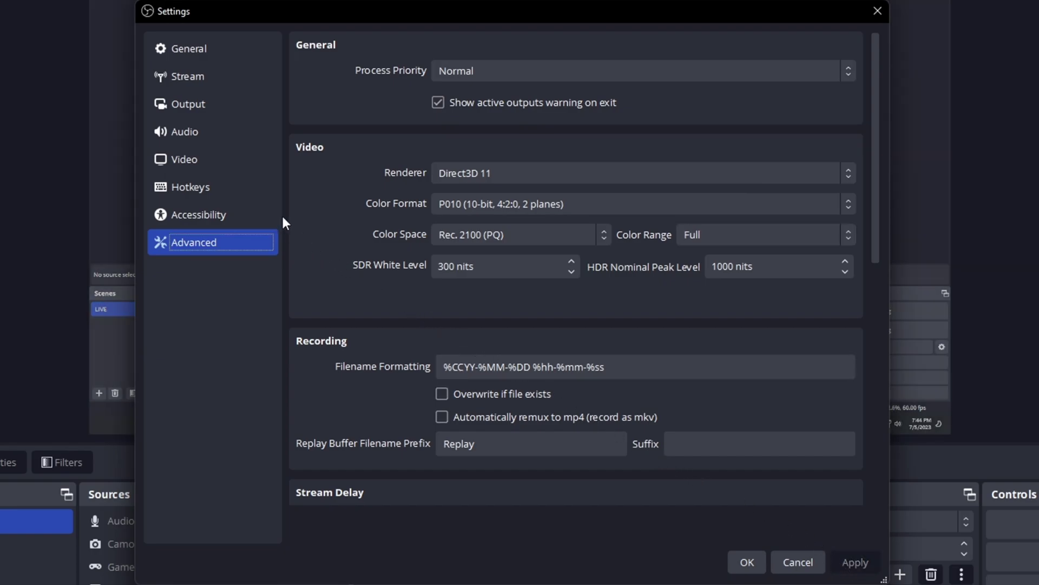
Verify the Recording output uses the NVIDIA NVENC H.264 encoder, then close Settings with OK
click(199, 111)
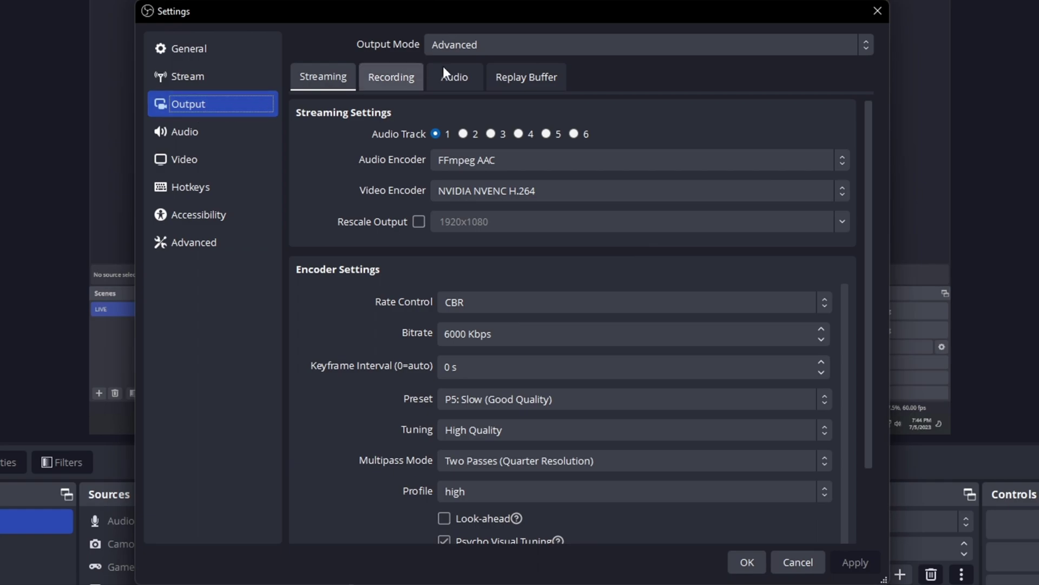
click(391, 80)
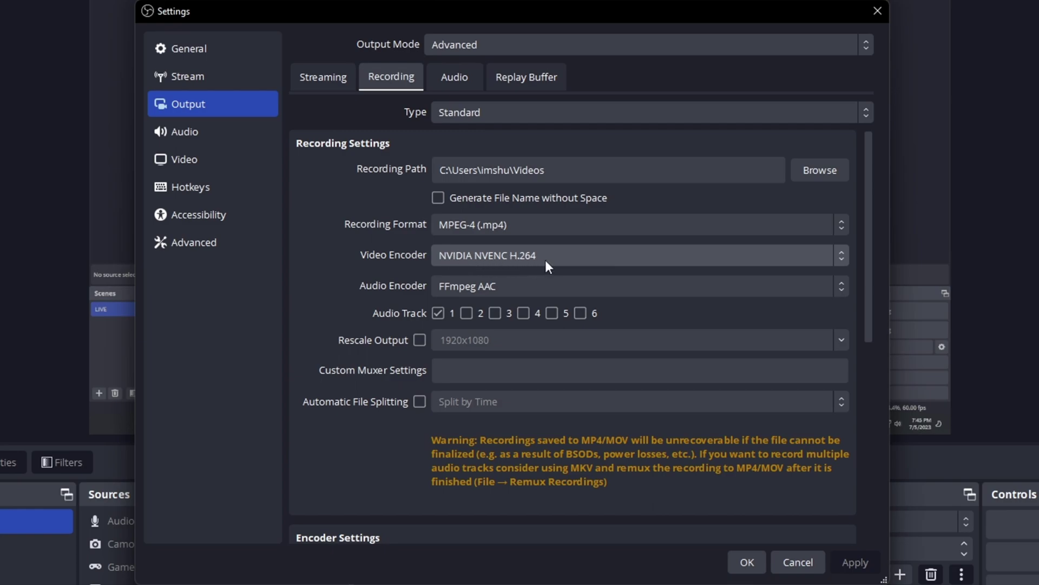
scroll(619, 308, down, 5)
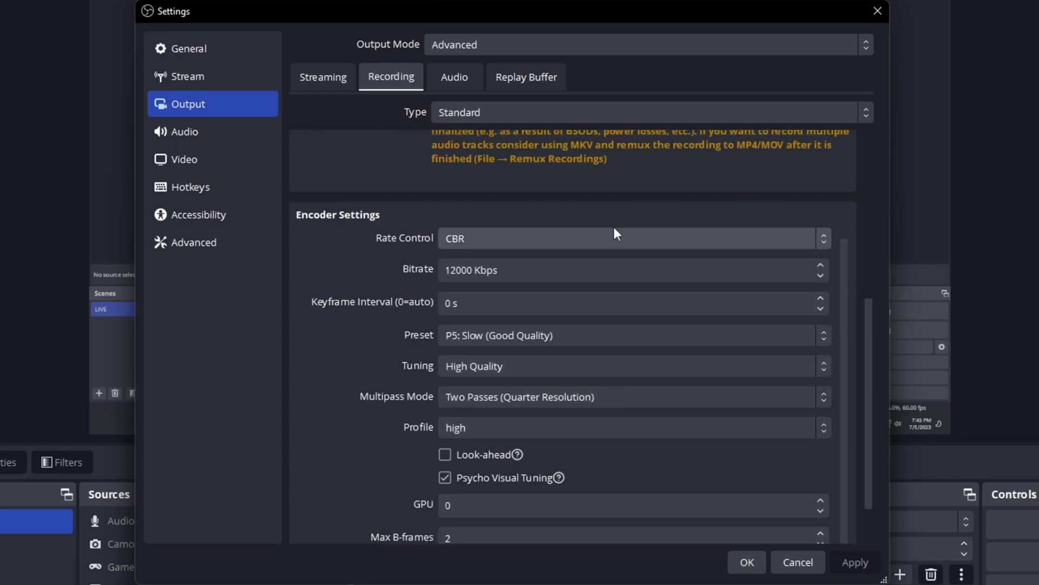
scroll(612, 266, up, 5)
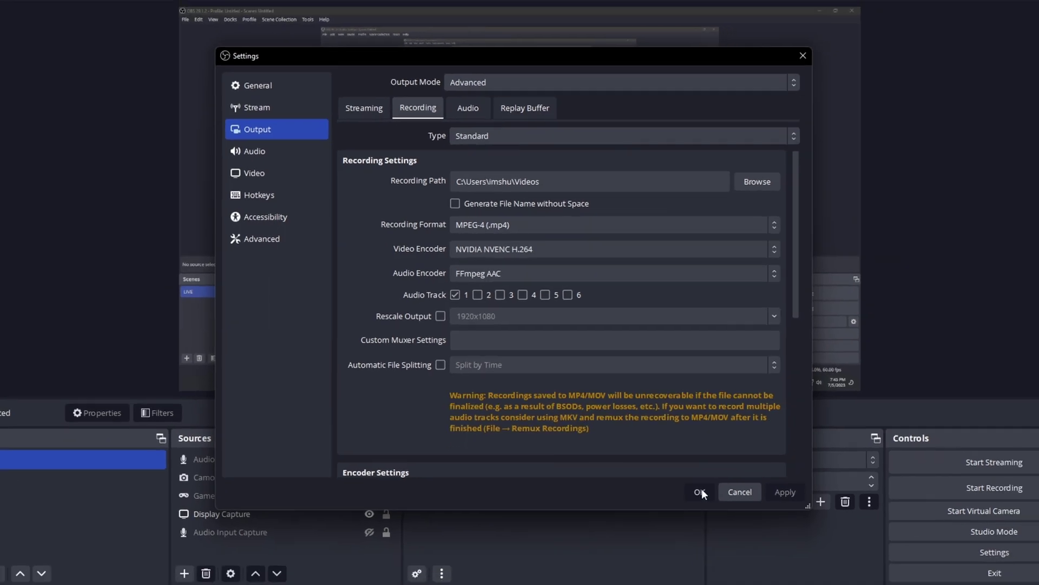
click(701, 490)
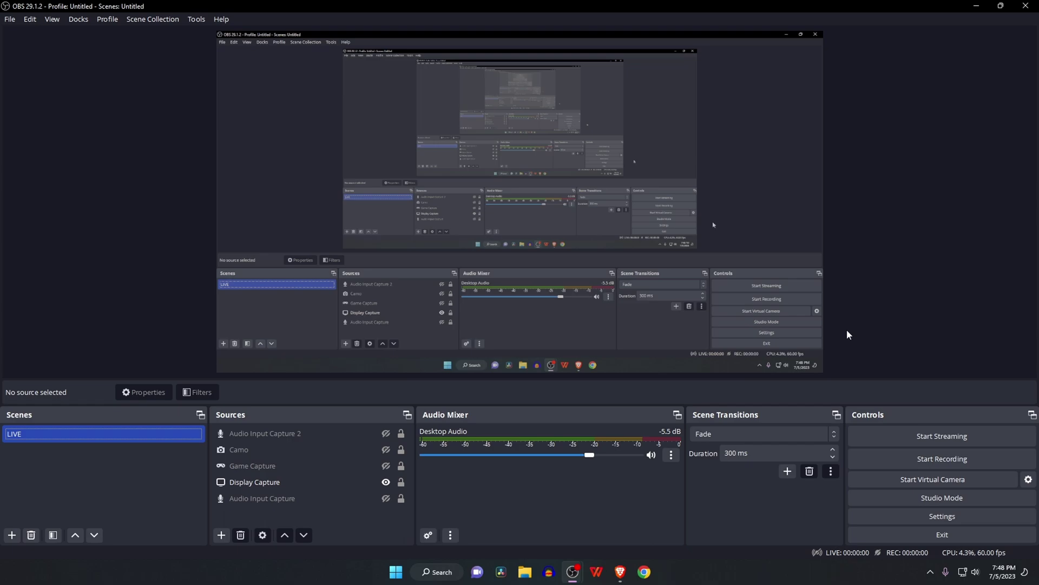
Add a new Game Capture source named 'Trepang2'
click(222, 535)
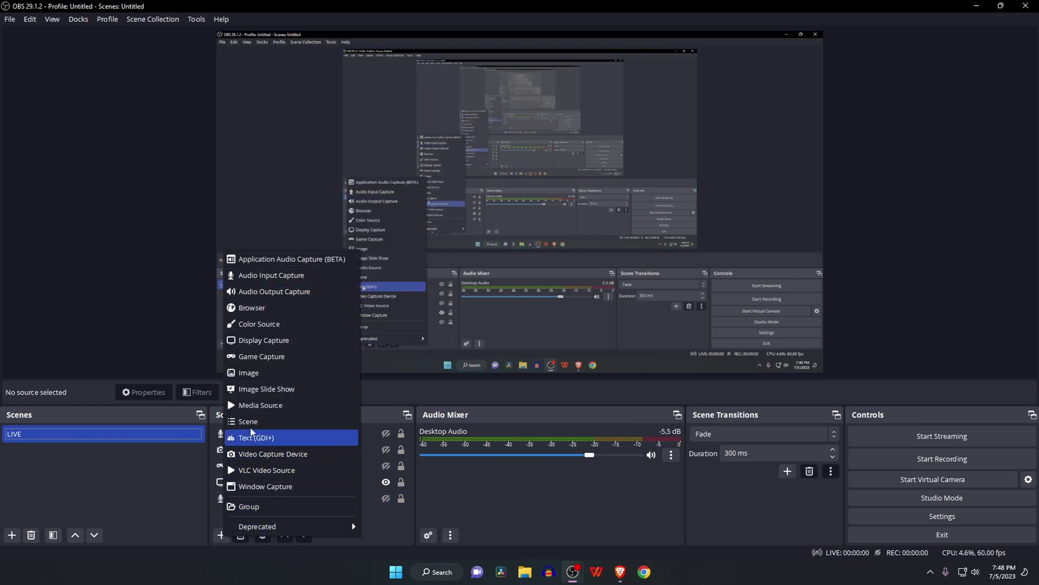
click(301, 356)
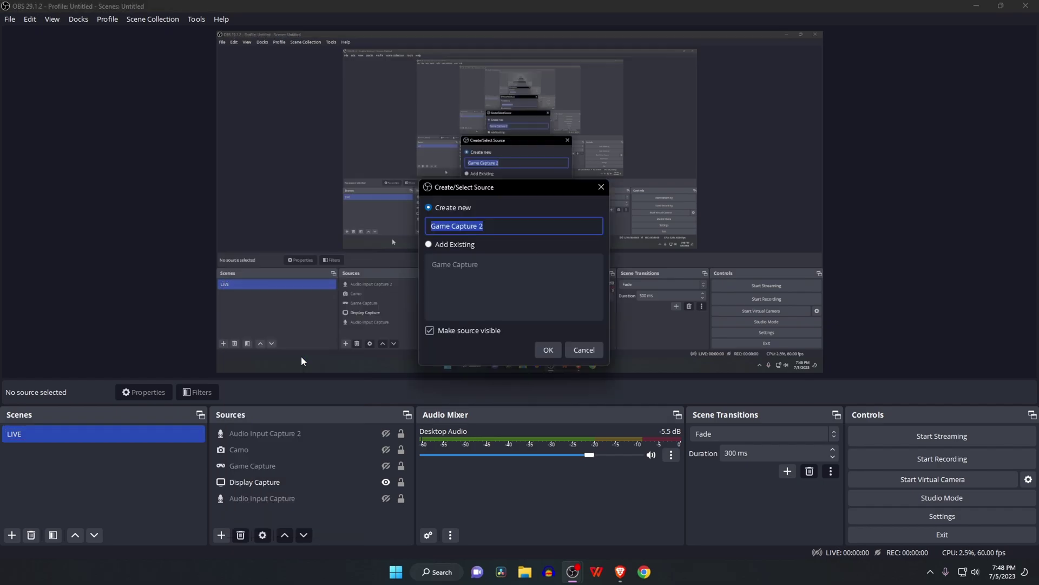
text(Trepang2)
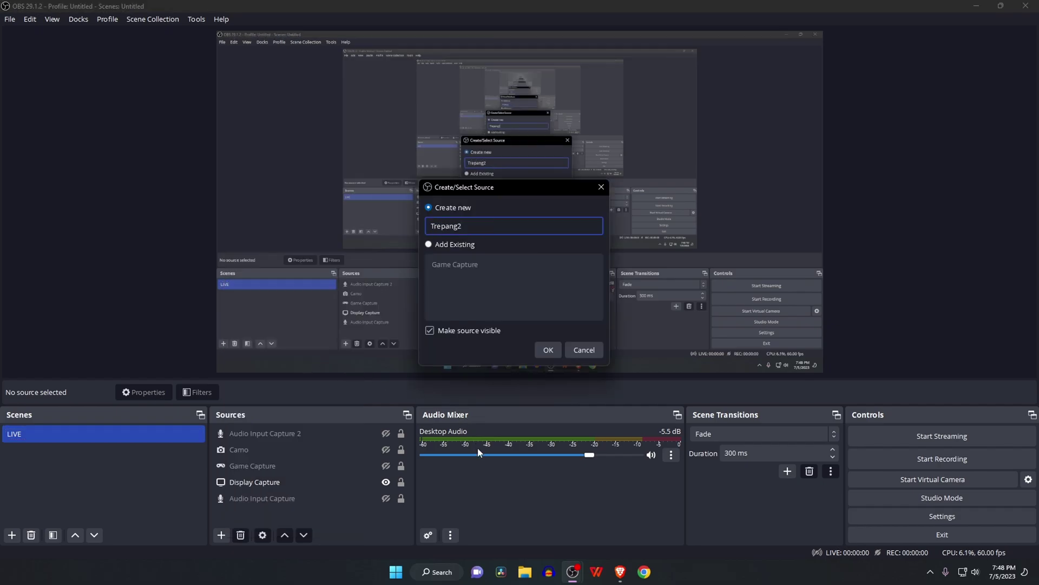
click(548, 351)
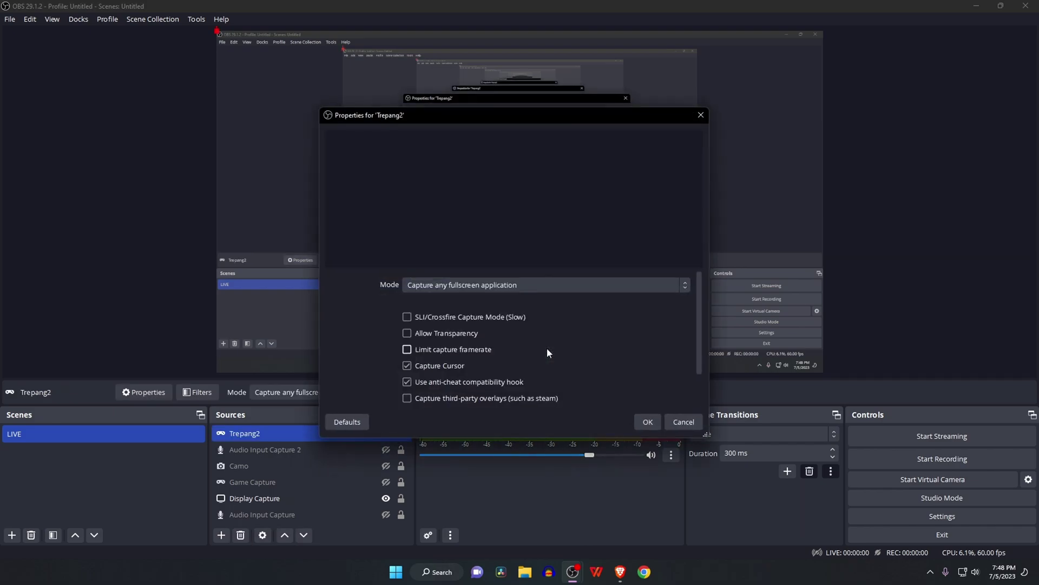
Set Trepang2 to capture any fullscreen application, without the cursor, with RGB10A2 color space Rec. 2100 (PQ)
click(533, 288)
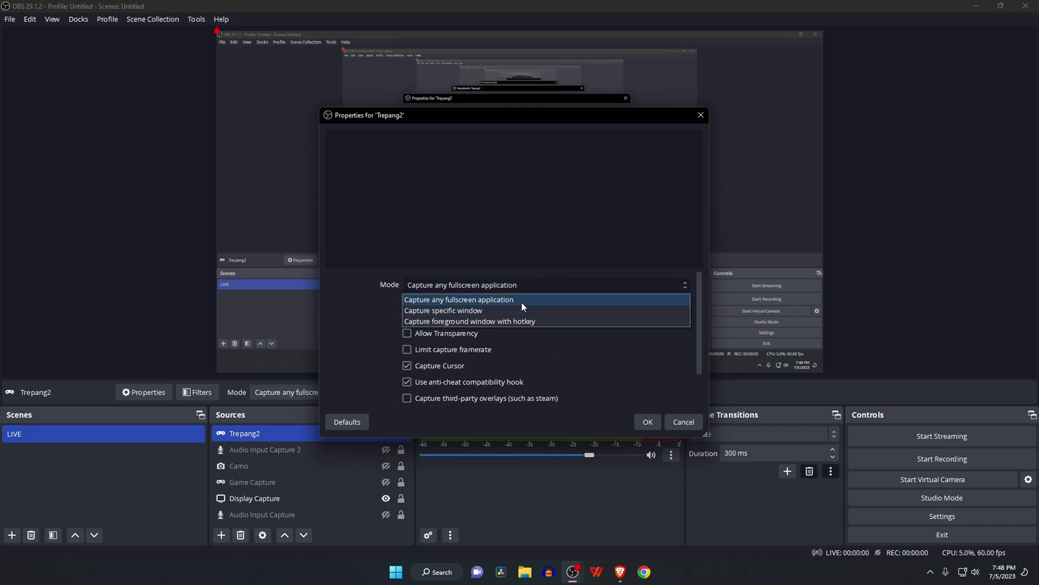
click(554, 346)
scroll(554, 344, down, 1)
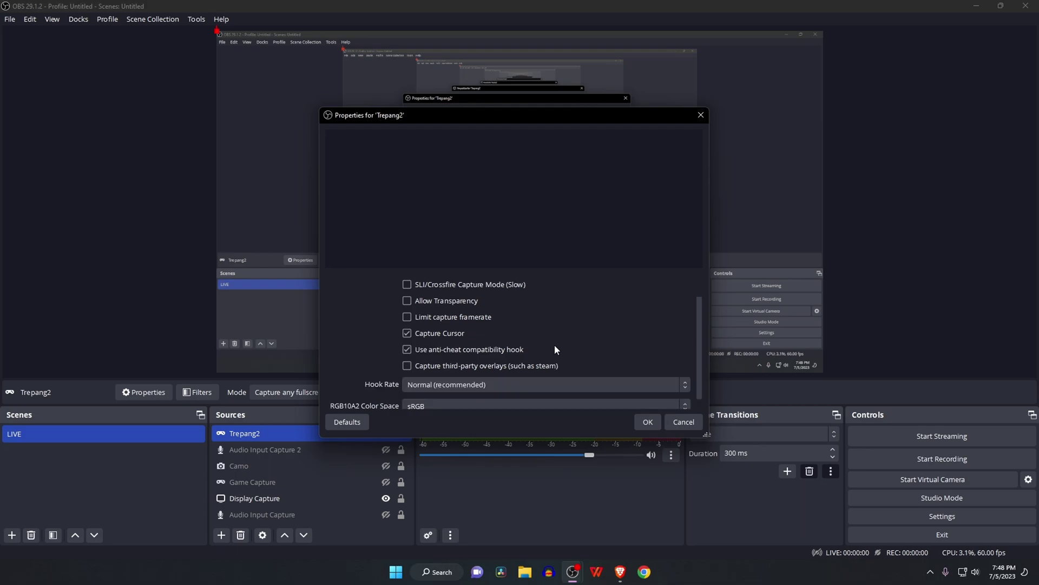
click(449, 333)
scroll(539, 331, down, 1)
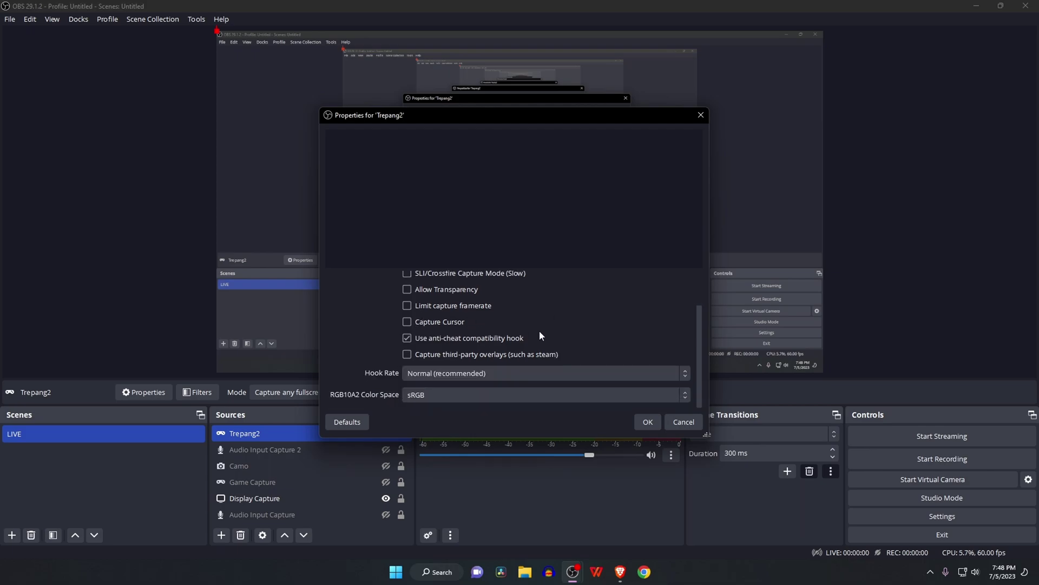
click(421, 400)
click(447, 421)
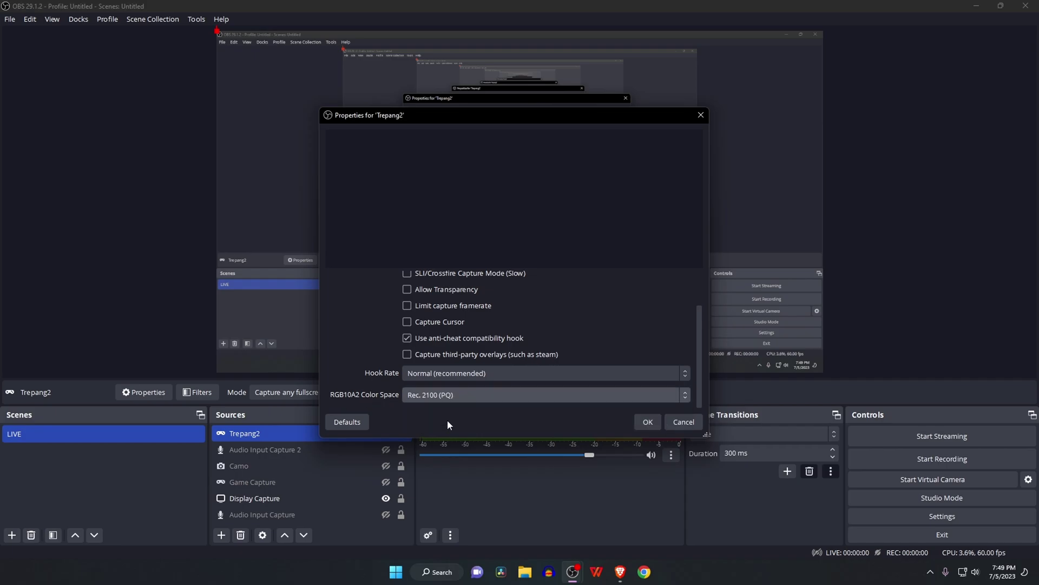
click(640, 428)
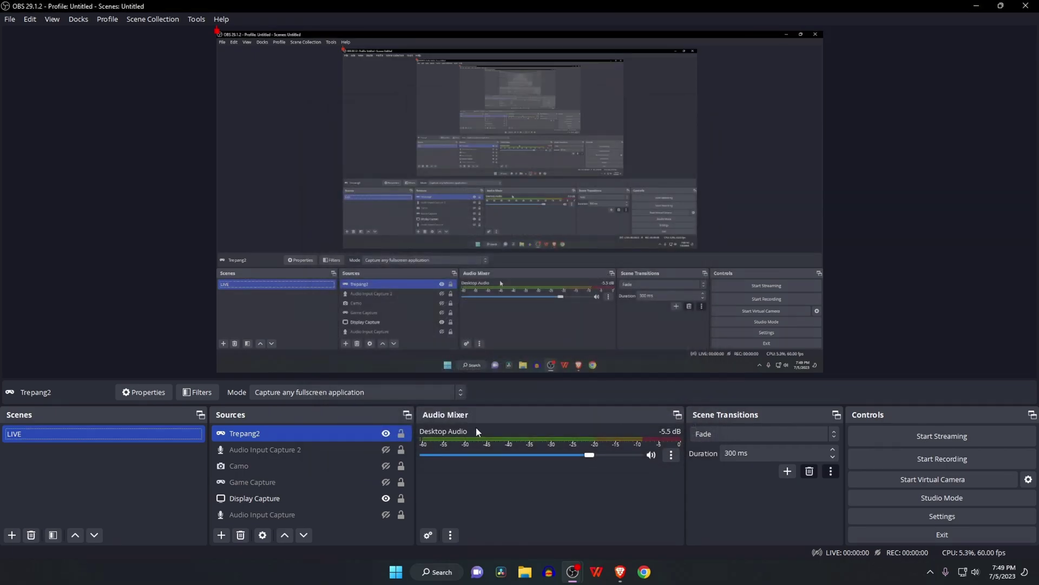